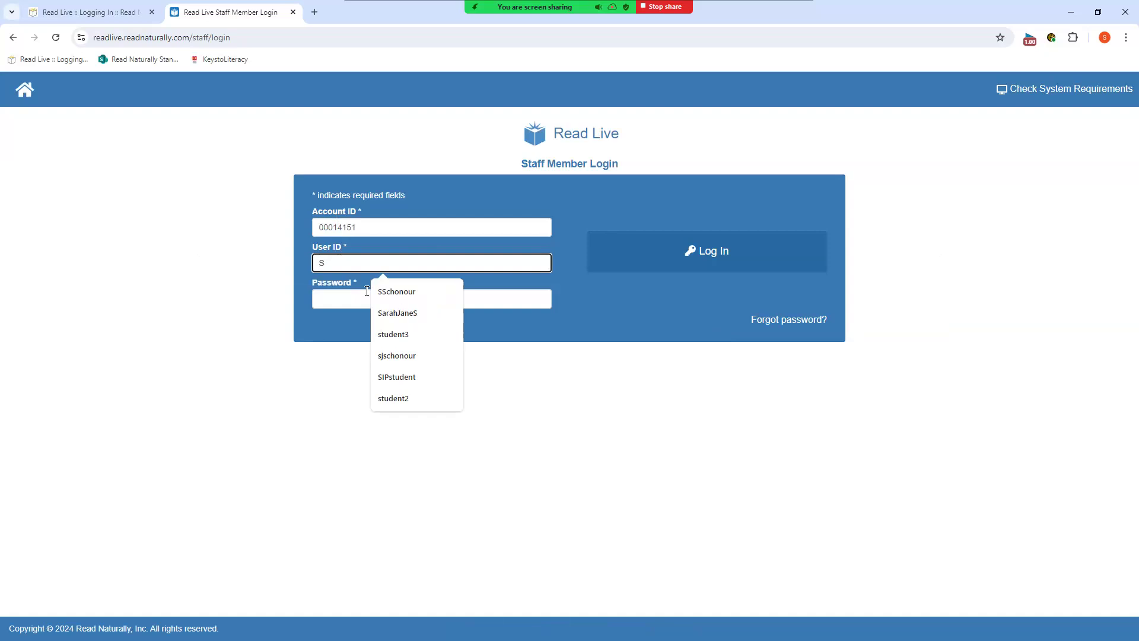
# Log in to the staff account with the staff user ID and password, and go to the Home Page.
pyautogui.click(396, 295)
pyautogui.click(387, 299)
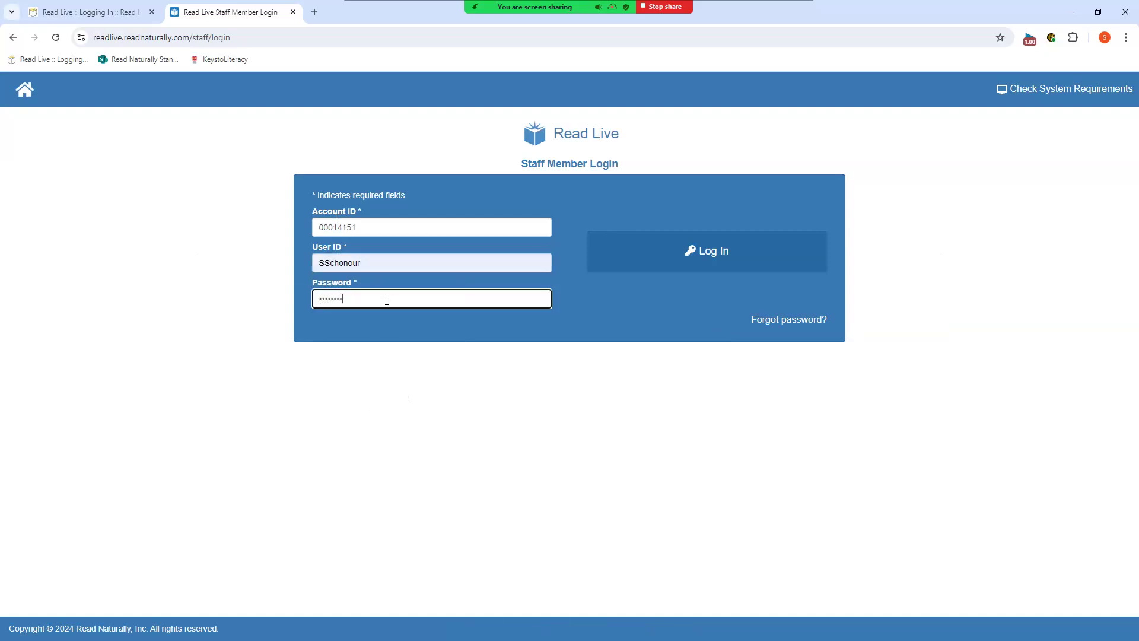
pyautogui.click(686, 254)
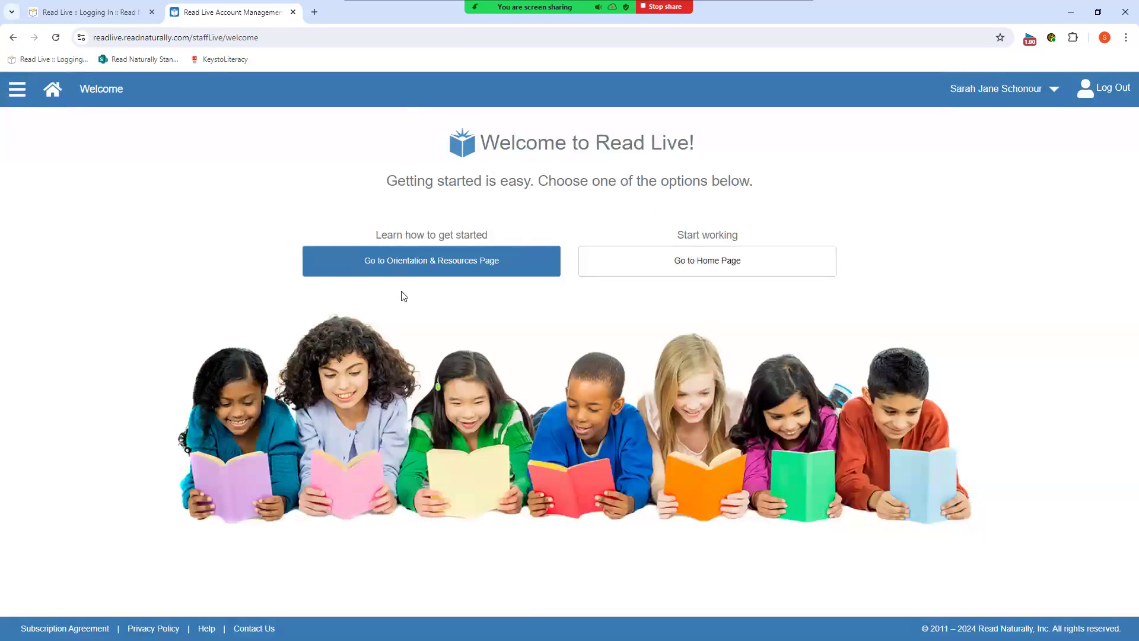
pyautogui.click(469, 273)
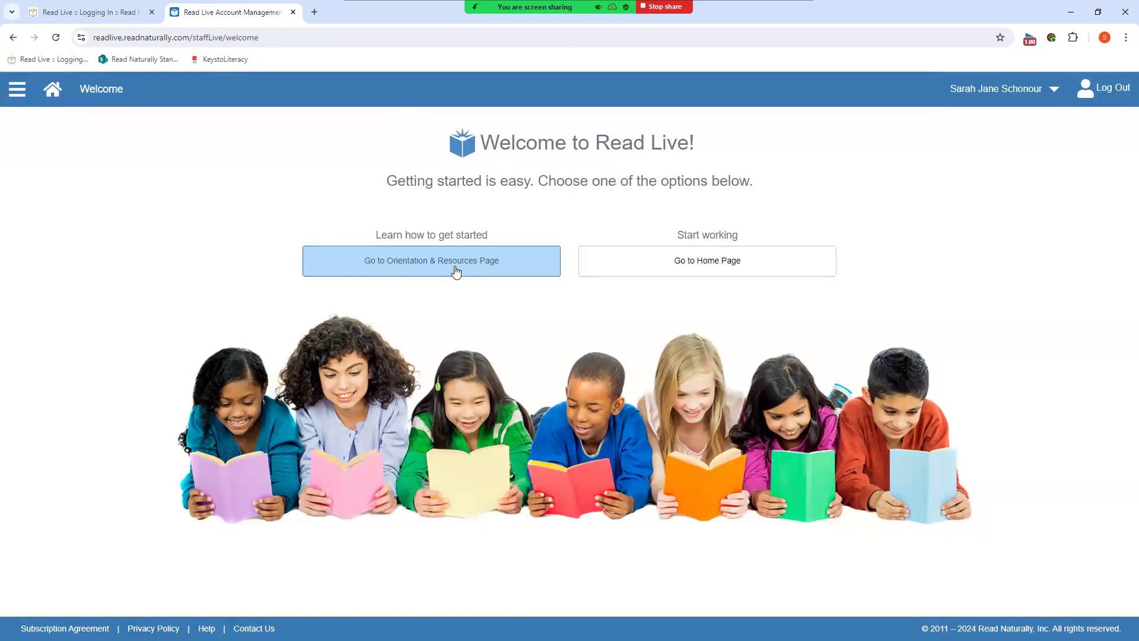
pyautogui.click(712, 261)
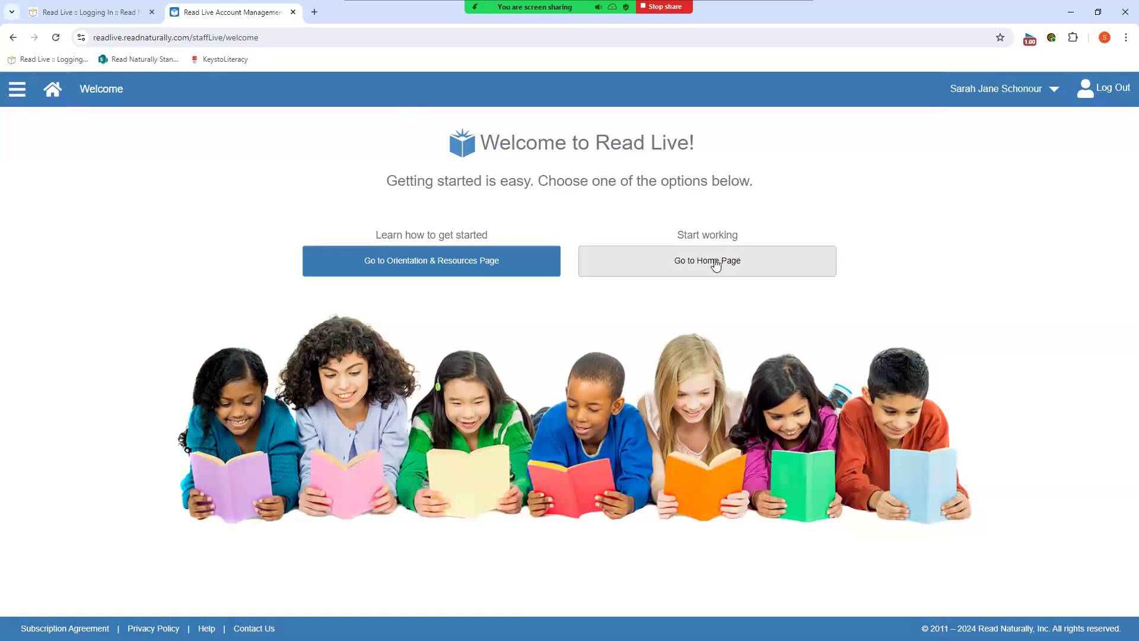
pyautogui.click(707, 264)
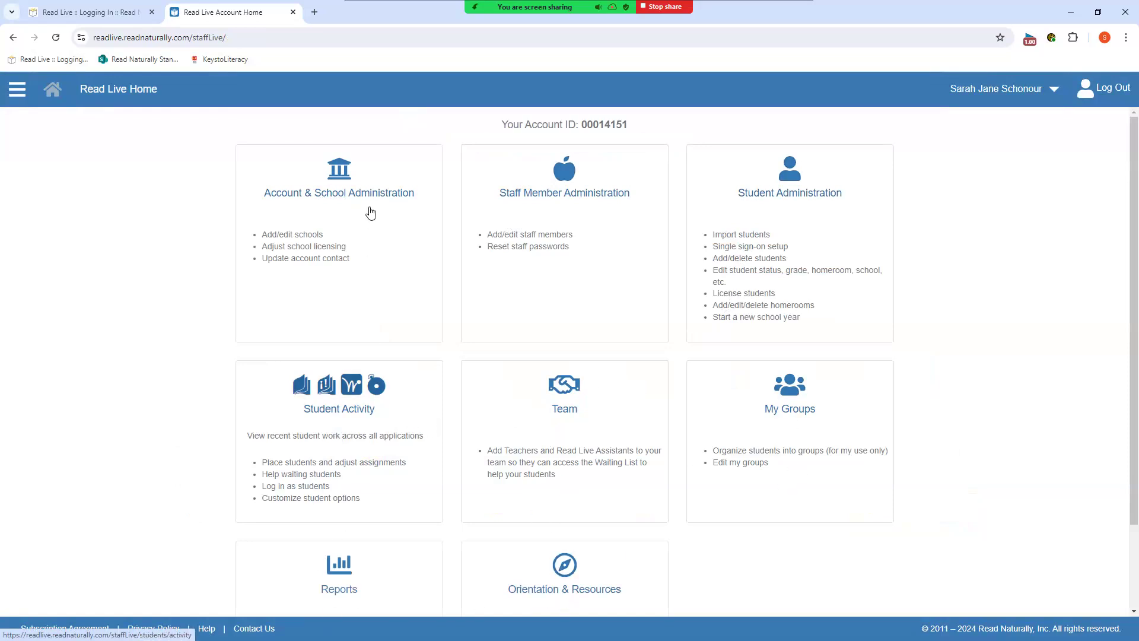
# Open the details of the unlicensed grade 4 student in Student Setup and set License this student to Yes.
pyautogui.click(788, 200)
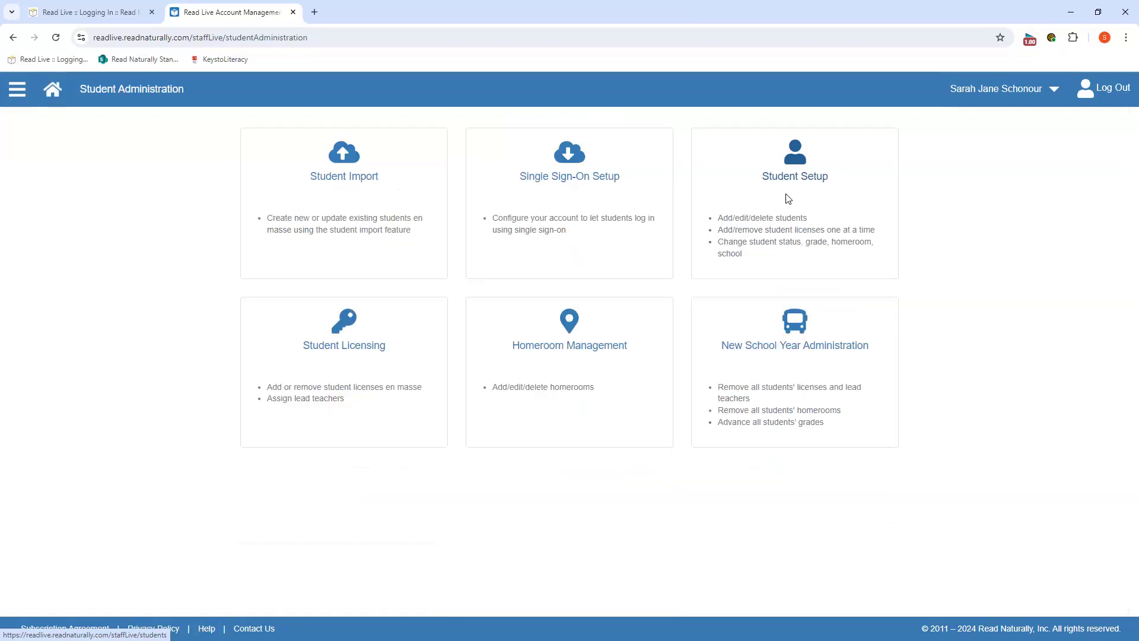
pyautogui.click(788, 200)
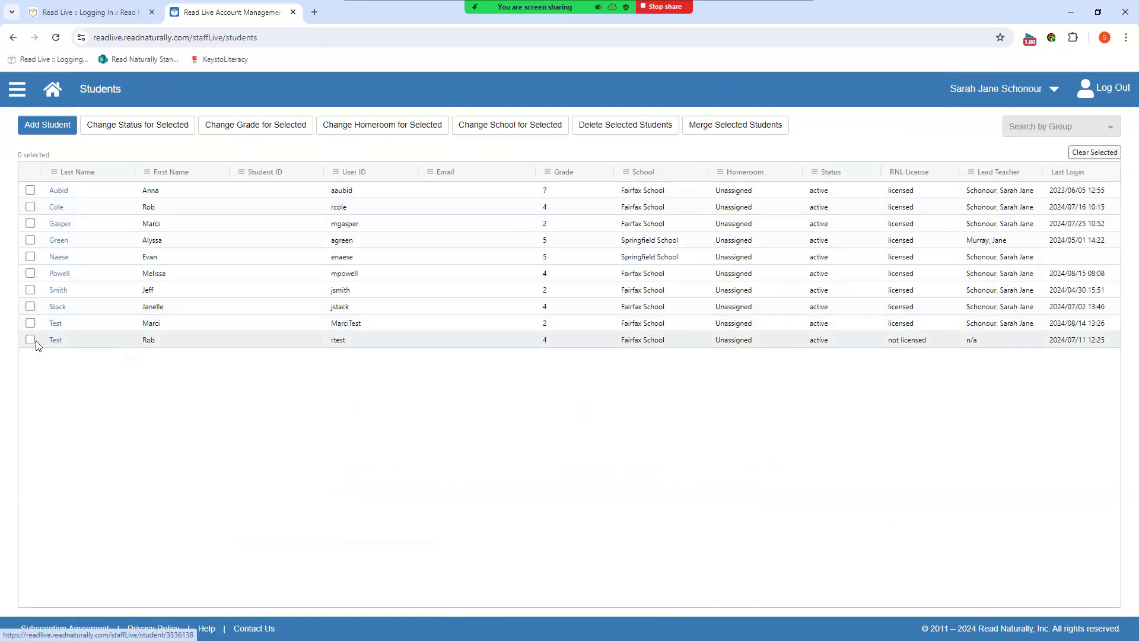
pyautogui.click(54, 340)
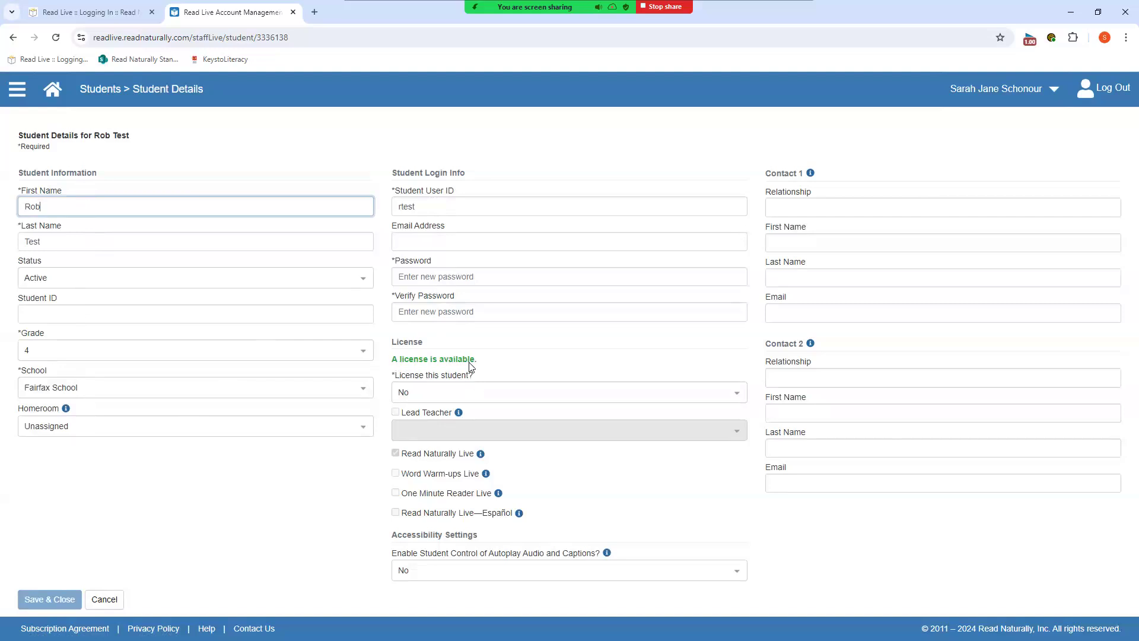
pyautogui.click(738, 401)
pyautogui.click(409, 437)
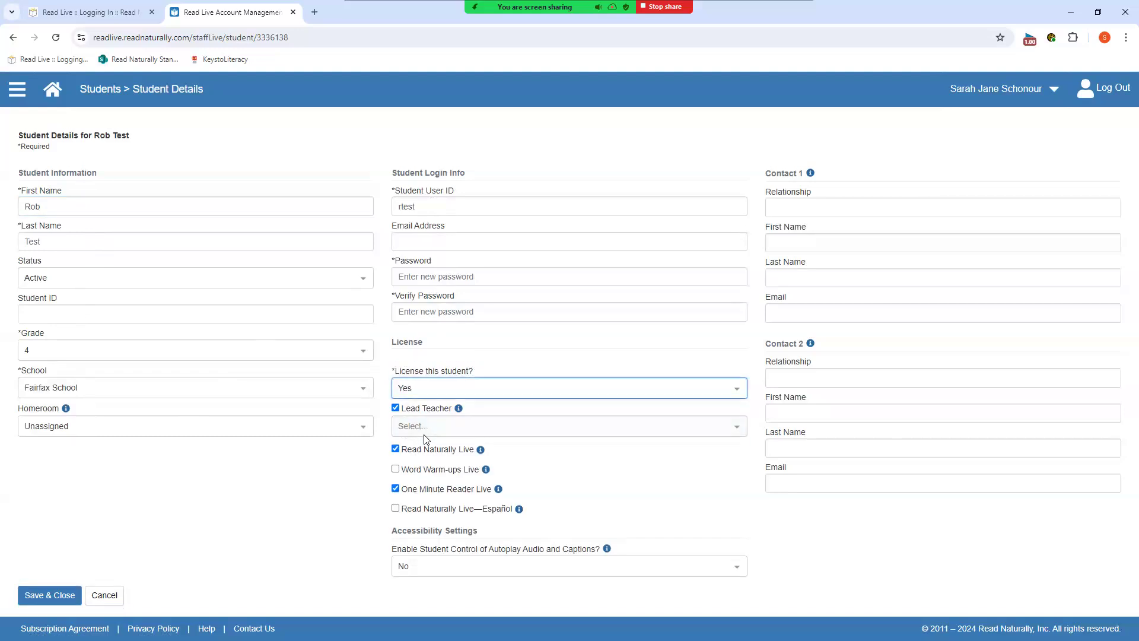
# Keep Lead Teacher enabled for the student and assign the logged-in staff member as the lead teacher.
pyautogui.click(396, 408)
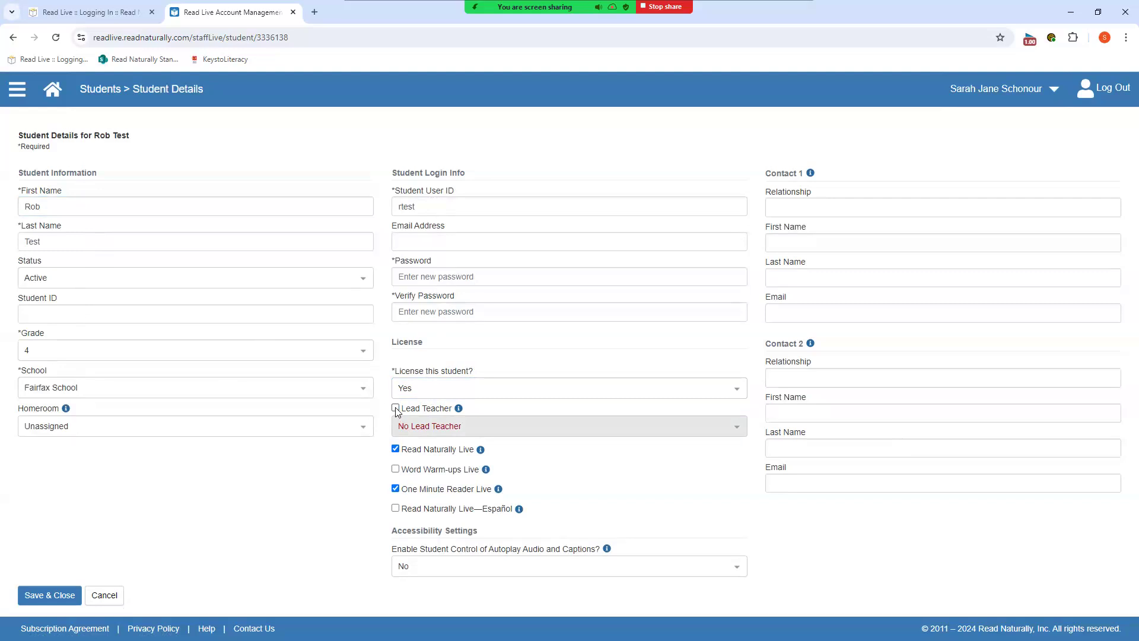
pyautogui.click(396, 409)
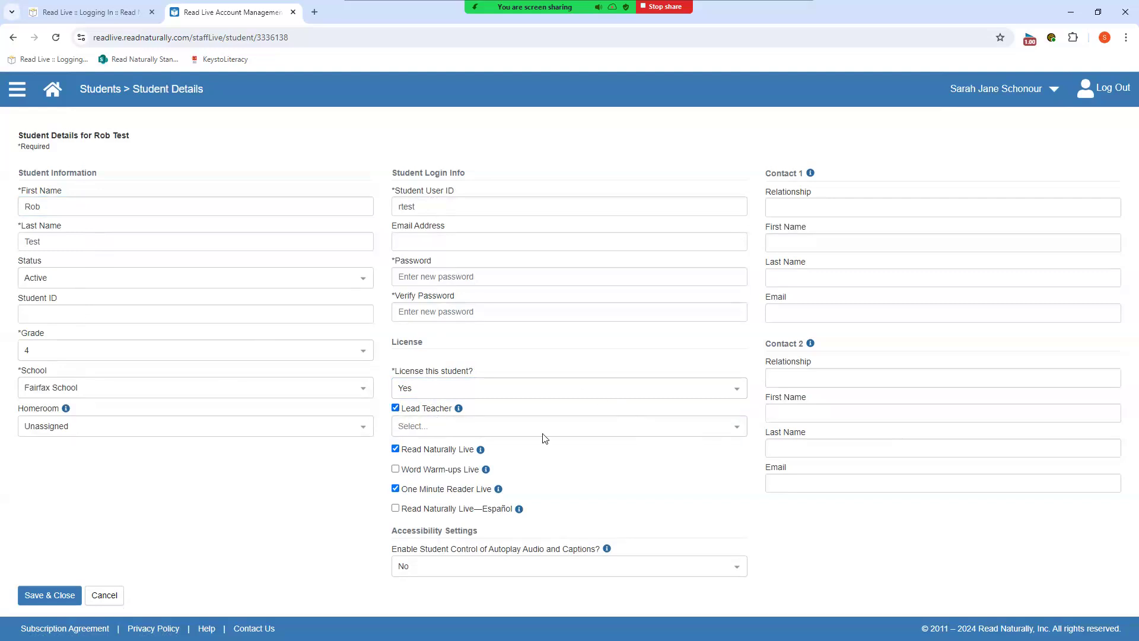
pyautogui.click(396, 409)
pyautogui.press('space')
pyautogui.click(735, 434)
pyautogui.click(436, 448)
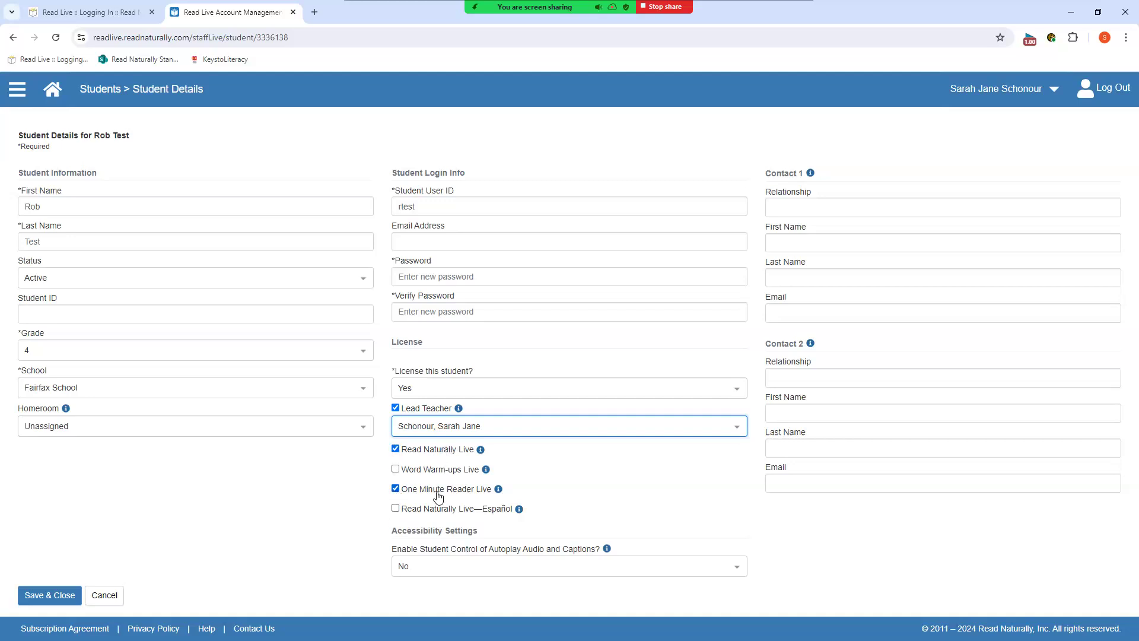
# Toggle Word Warm-ups Live and Read Naturally Live—Español on and off again for the student, and save the details.
pyautogui.click(395, 469)
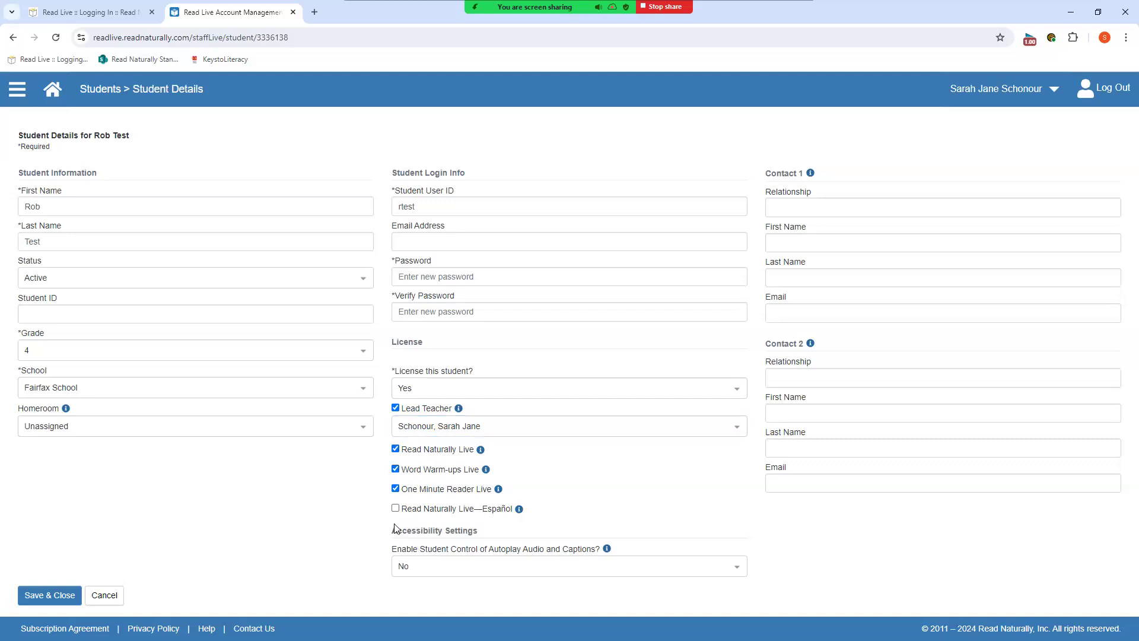
pyautogui.click(396, 508)
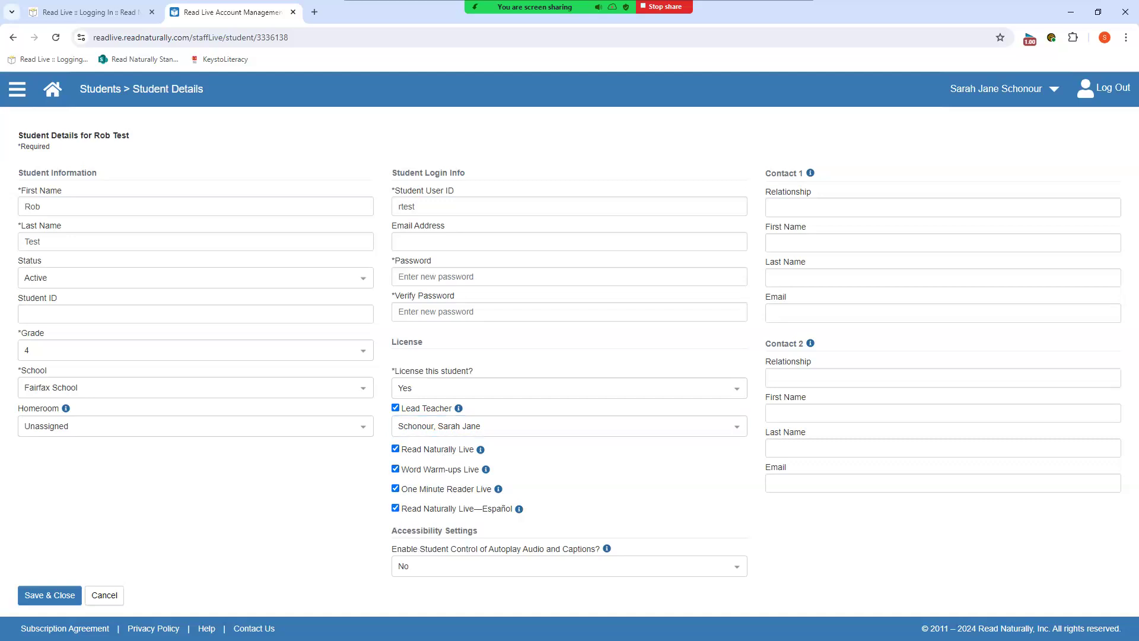
pyautogui.click(396, 508)
pyautogui.click(425, 470)
pyautogui.click(56, 598)
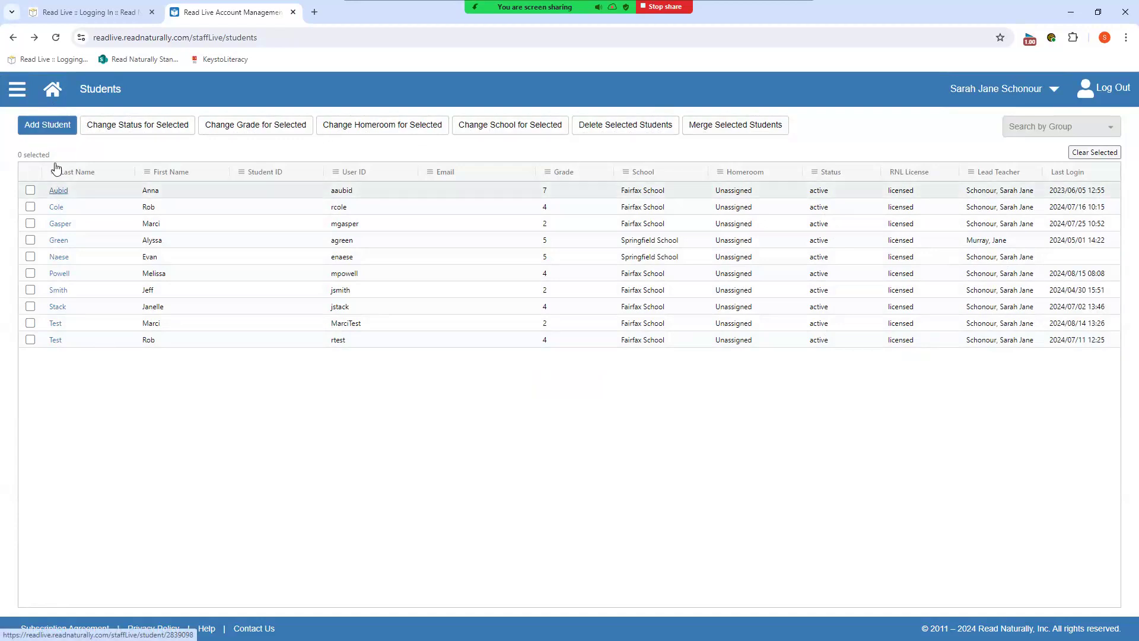
# Open Student Activity and expand the One Minute Reader Live entry of the student who last logged in 2 hours ago.
pyautogui.click(52, 90)
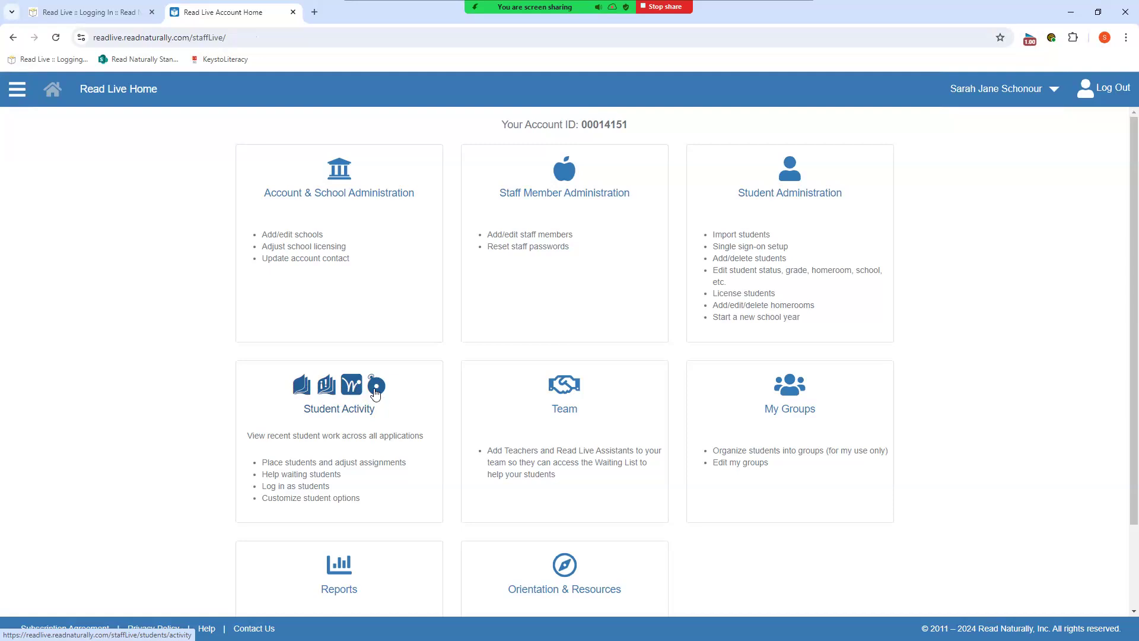
pyautogui.click(334, 412)
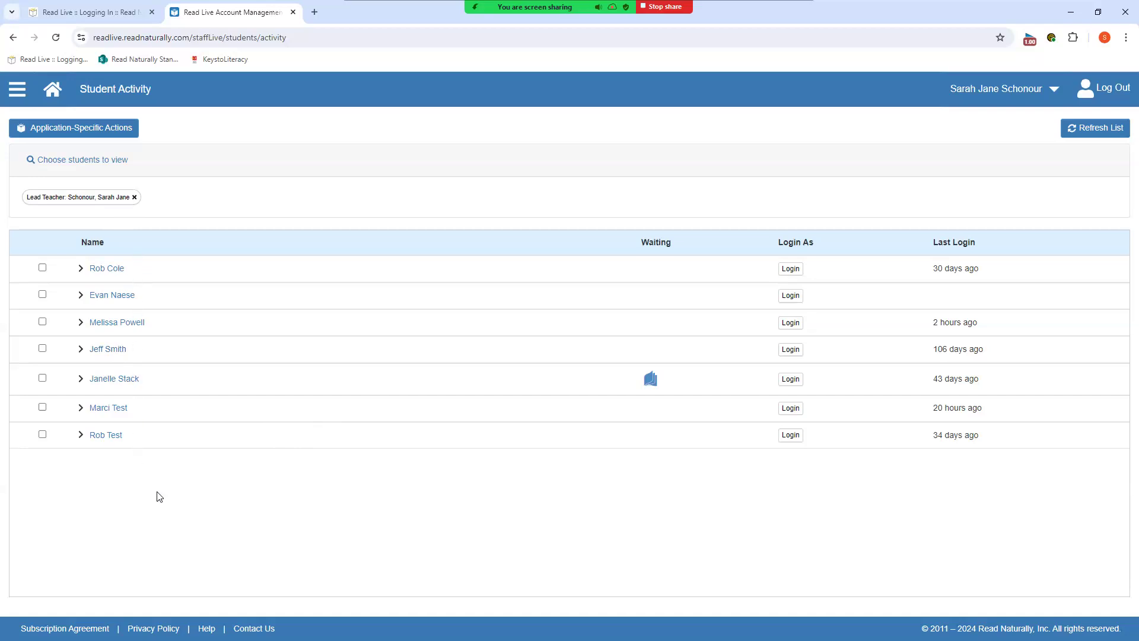
pyautogui.click(83, 323)
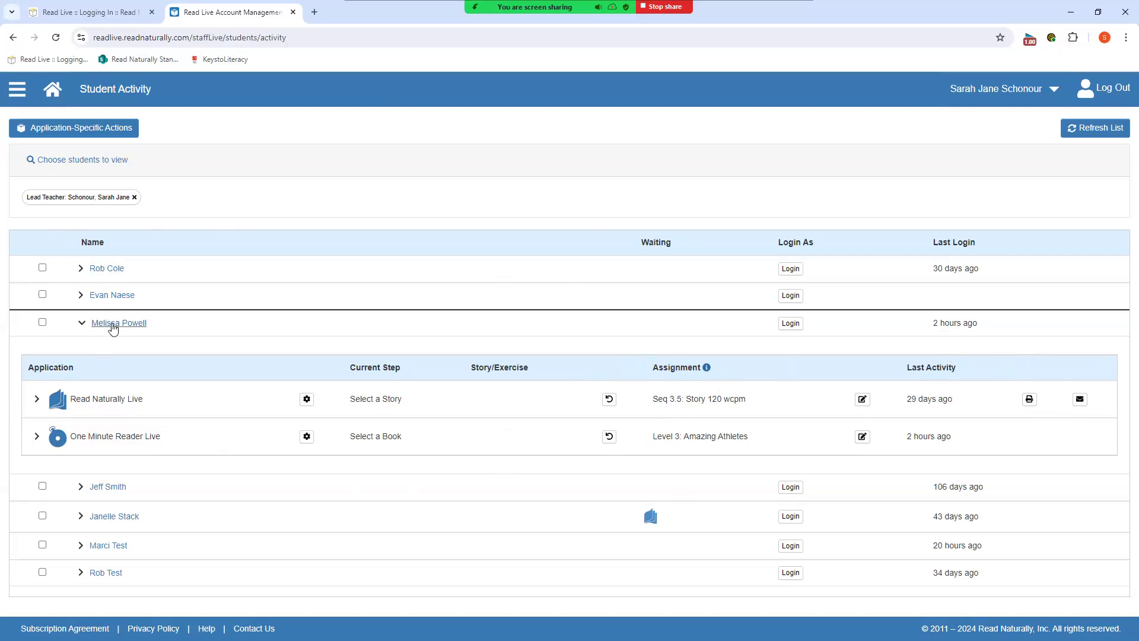
pyautogui.click(36, 438)
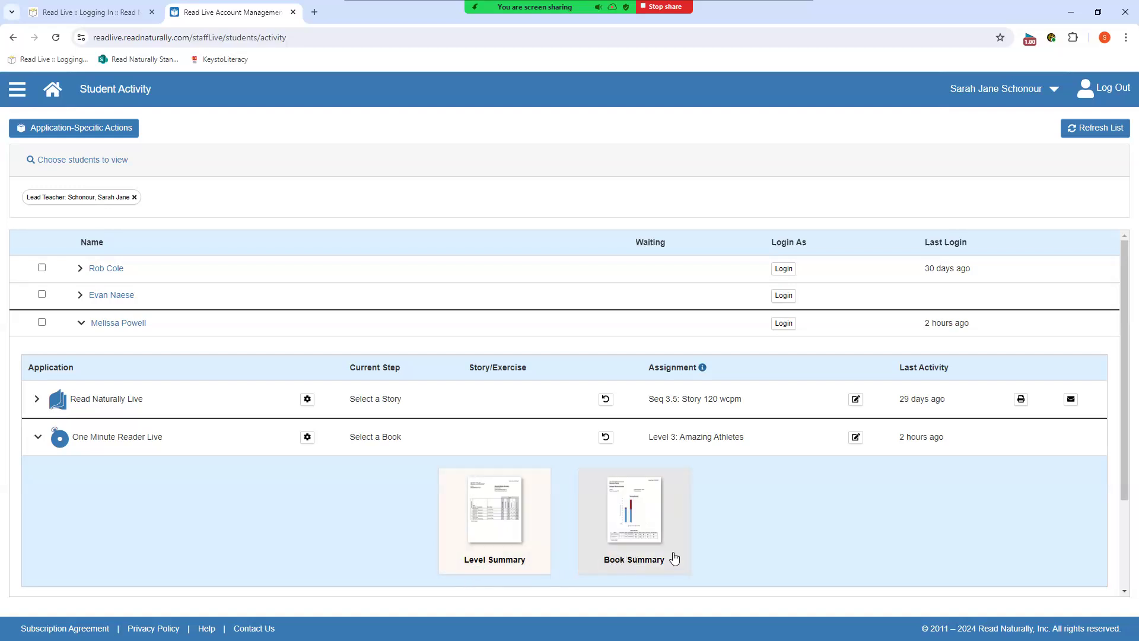
# Review the student's One Minute Reader Live Level Summary and Book Summary reports, and collapse the entry.
pyautogui.click(490, 524)
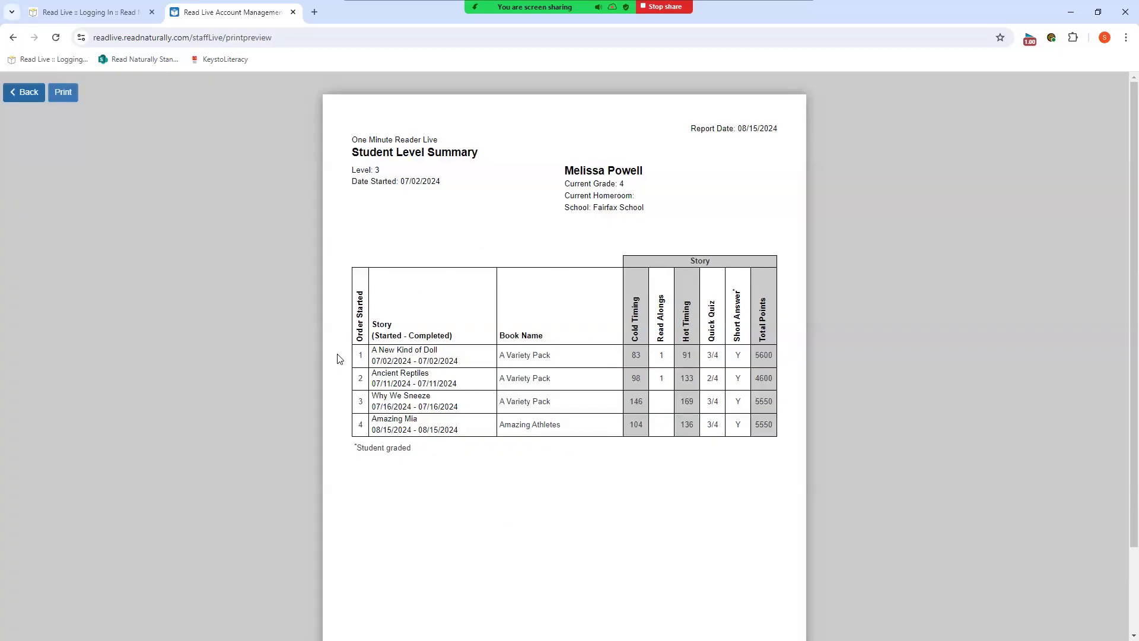
pyautogui.click(27, 93)
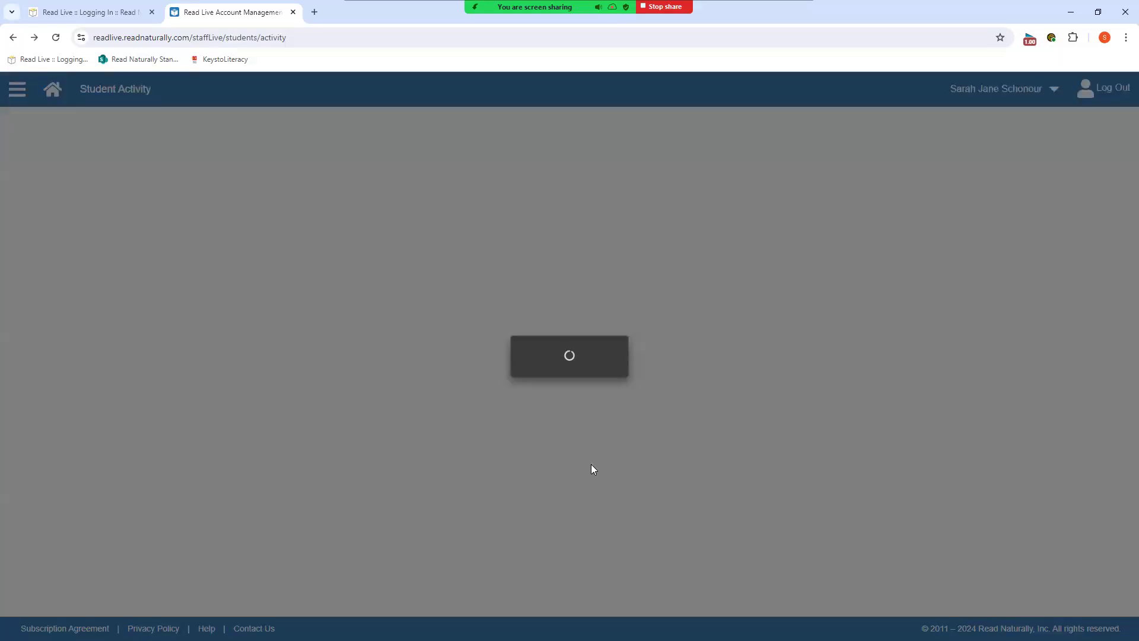
pyautogui.click(648, 521)
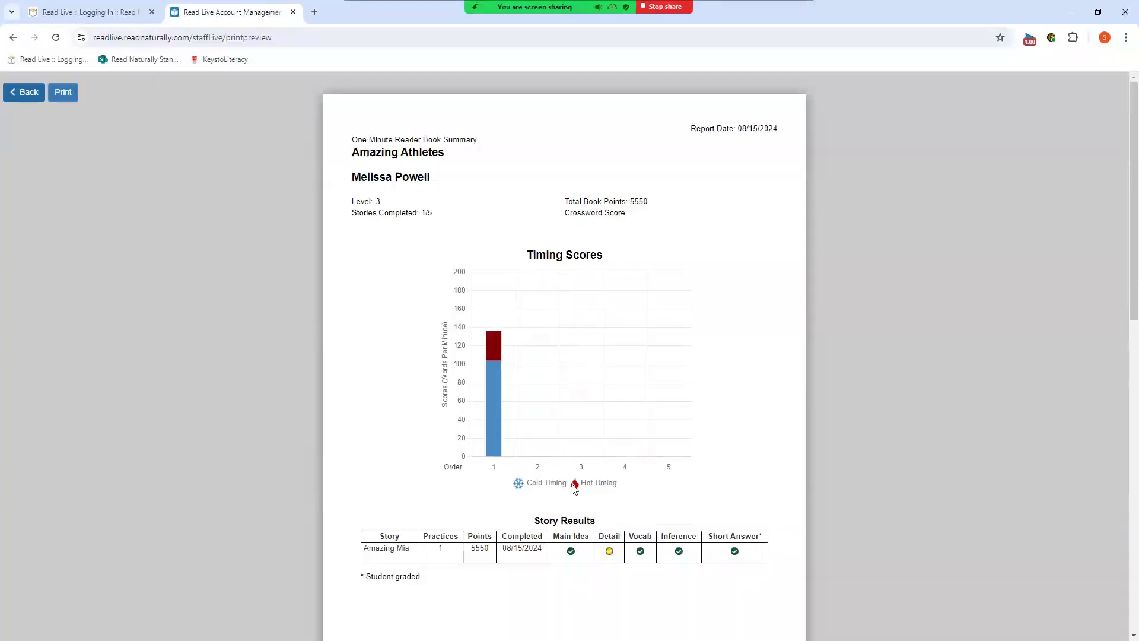
pyautogui.click(30, 93)
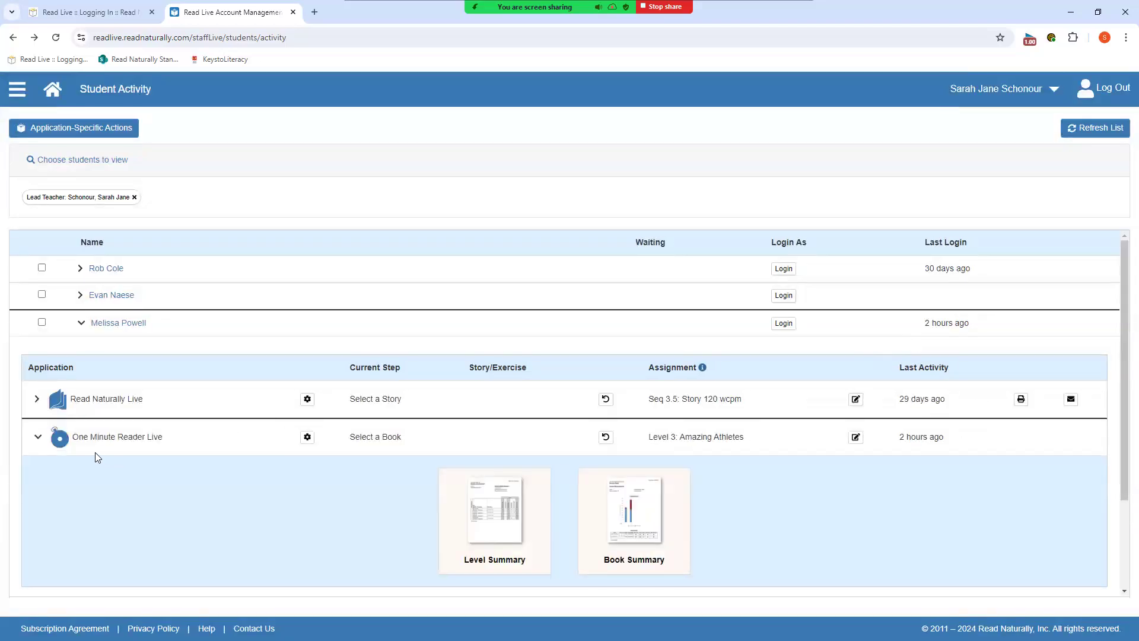
pyautogui.click(38, 440)
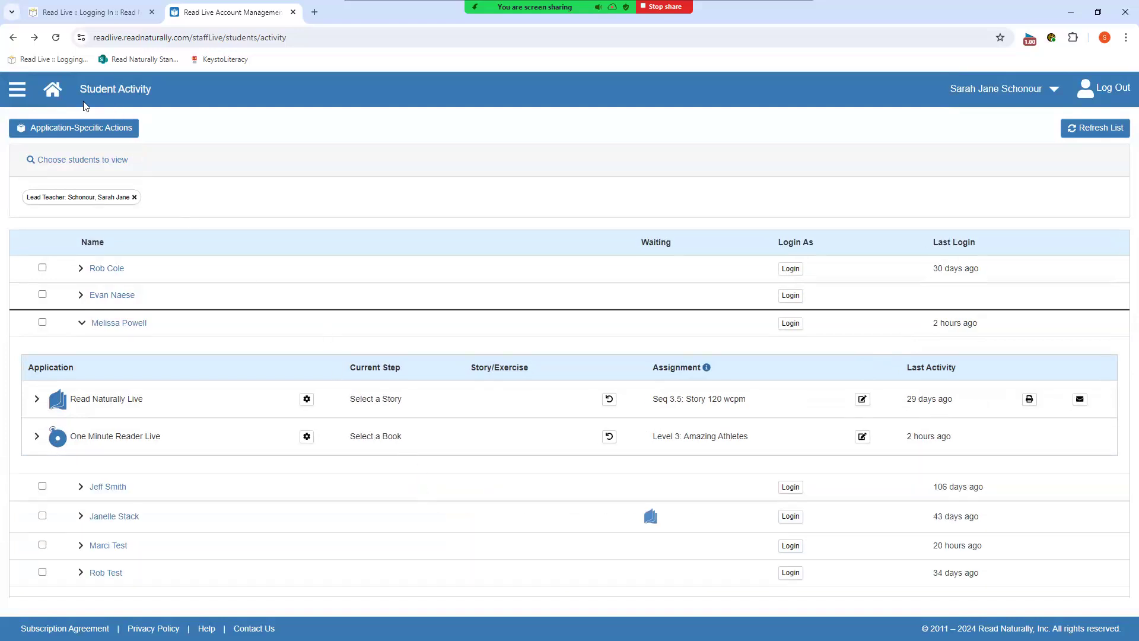
# Return to the home page, log out of the staff account and go to the student login page.
pyautogui.click(53, 89)
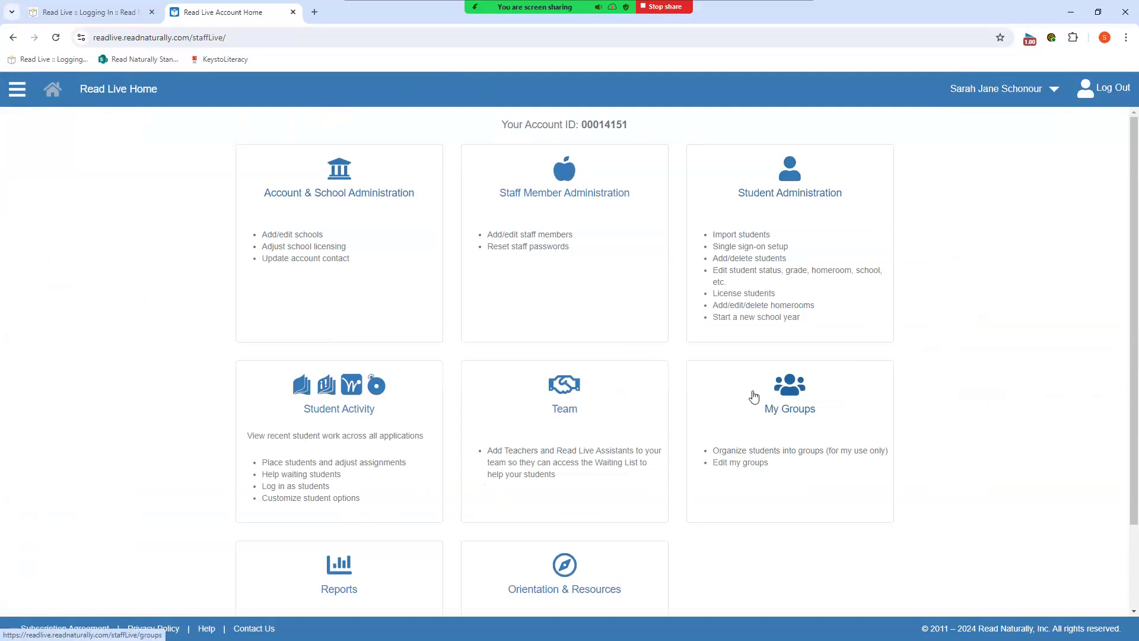
pyautogui.click(1099, 87)
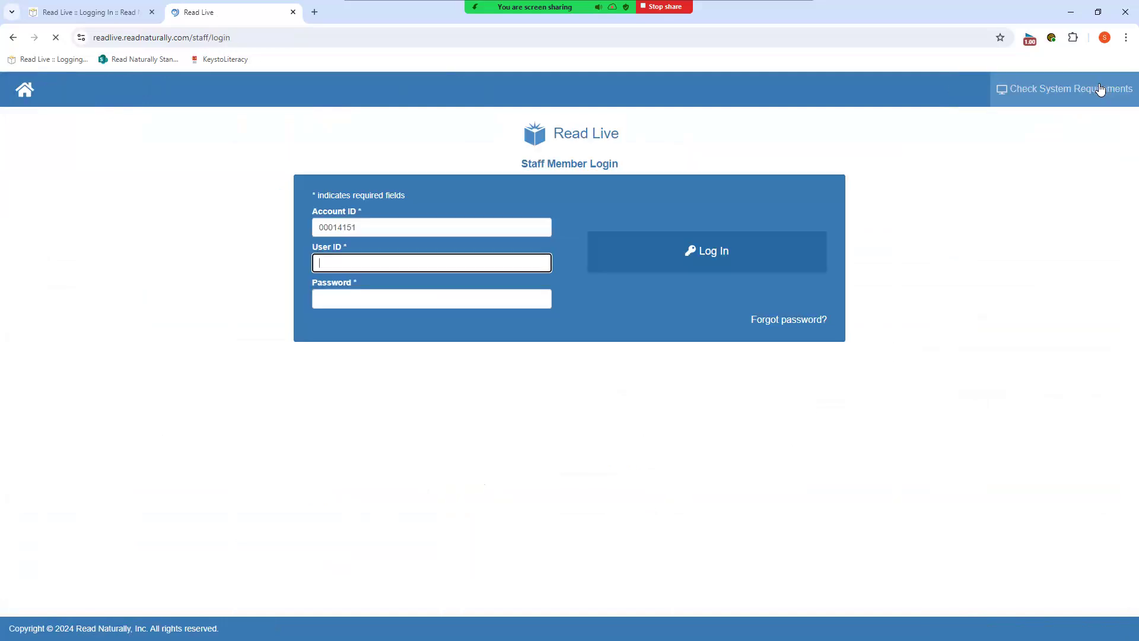
pyautogui.click(20, 89)
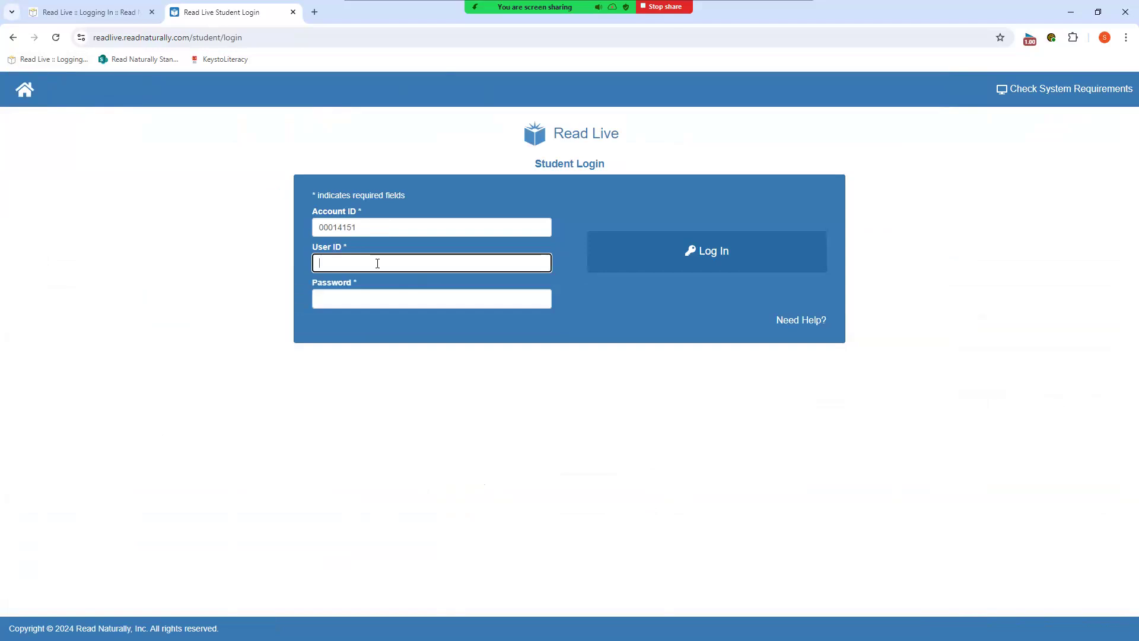
# Log in as the student with the student user ID and password, and open One Minute Reader Live.
pyautogui.click(378, 264)
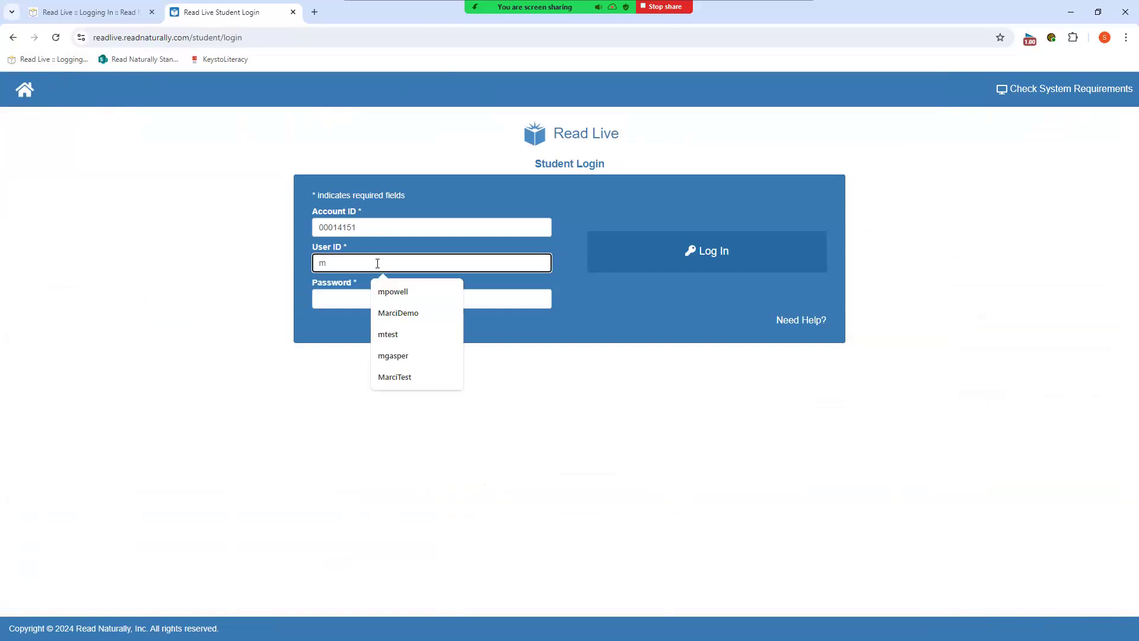
pyautogui.click(389, 292)
pyautogui.click(359, 298)
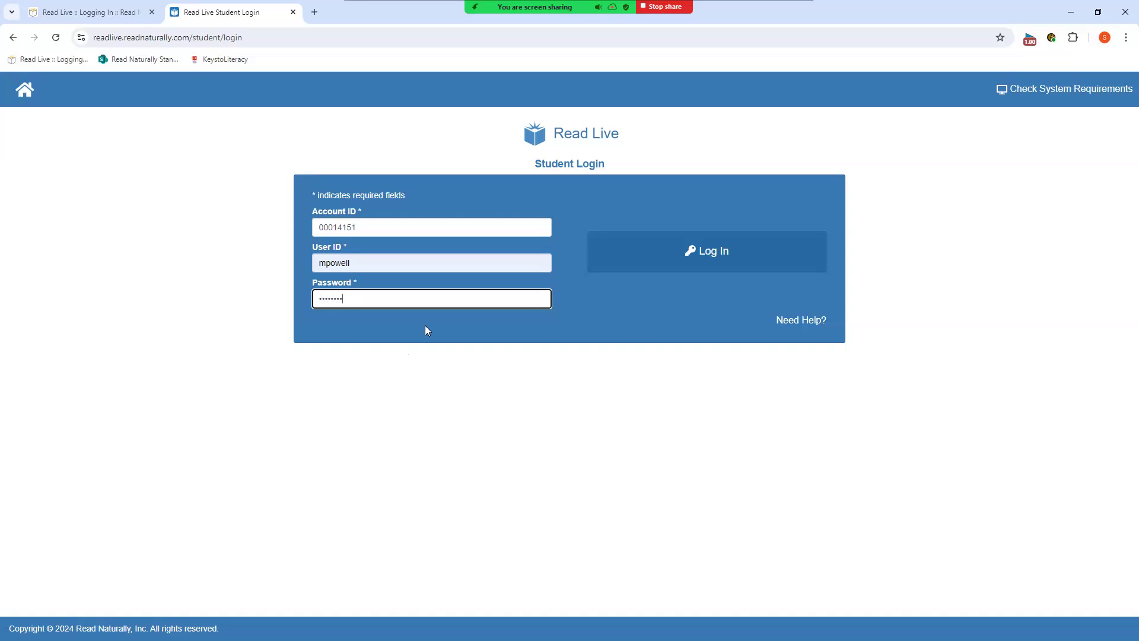
pyautogui.click(691, 250)
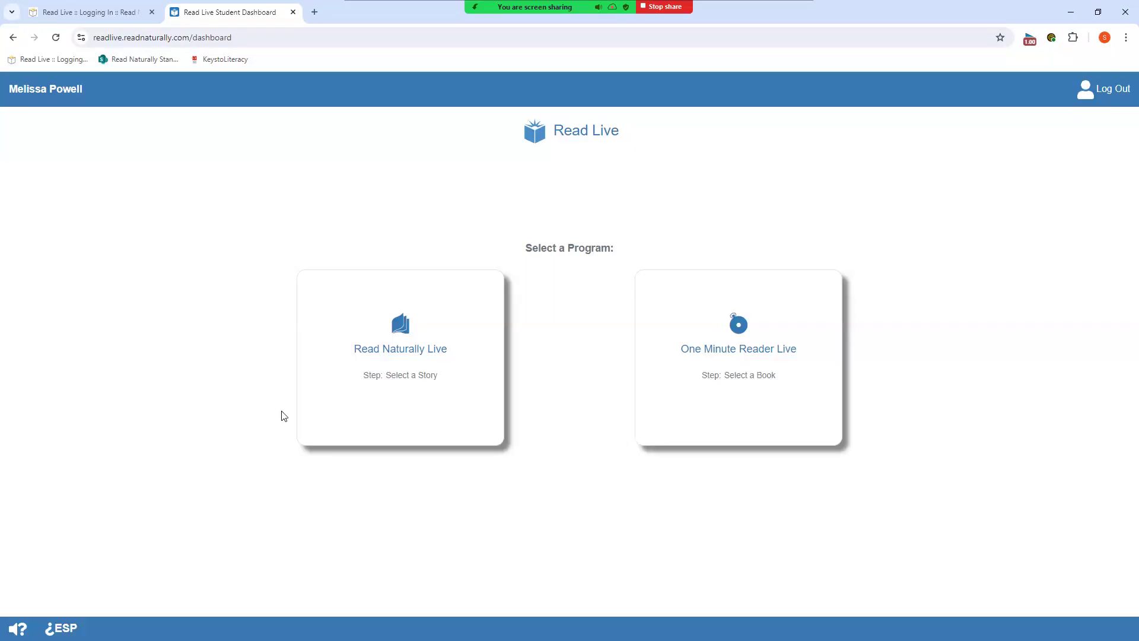
pyautogui.click(755, 356)
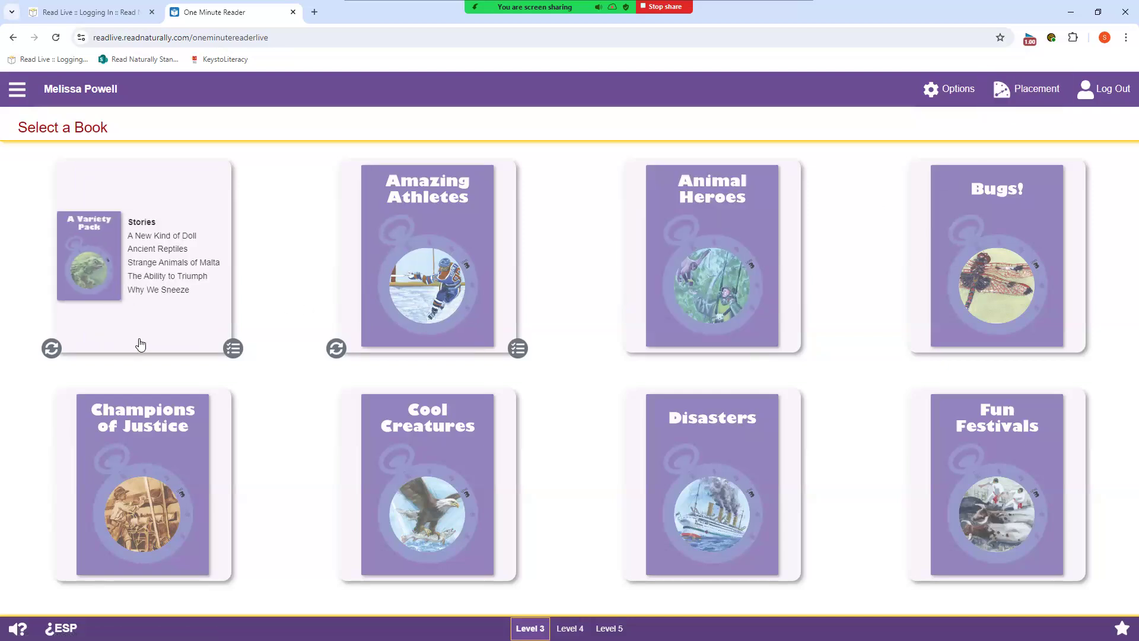
pyautogui.click(135, 317)
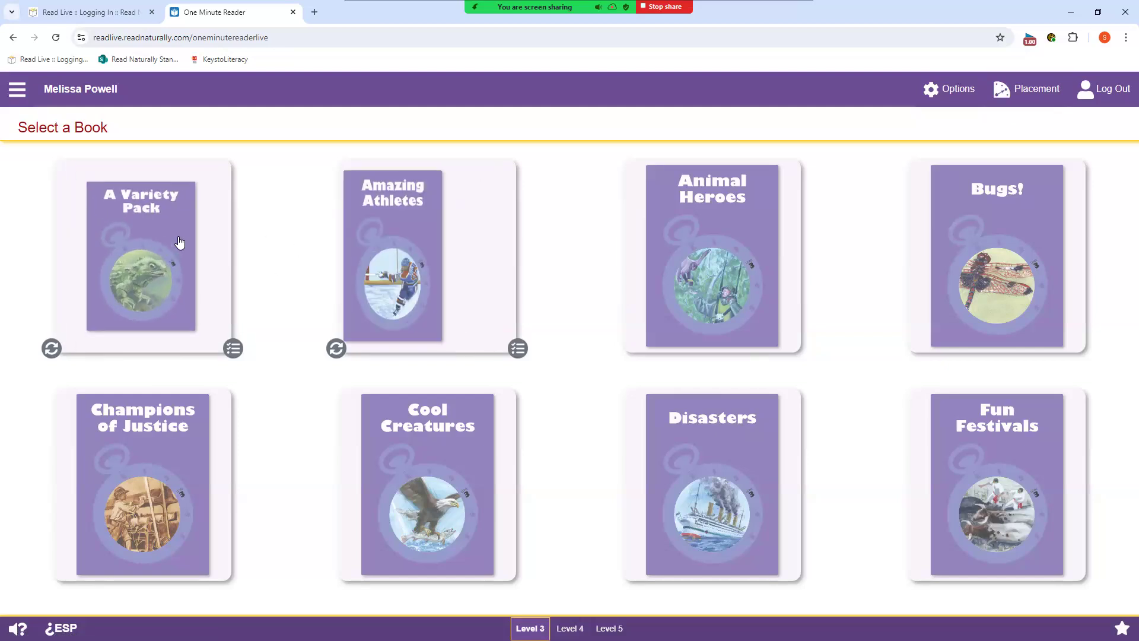
pyautogui.click(53, 350)
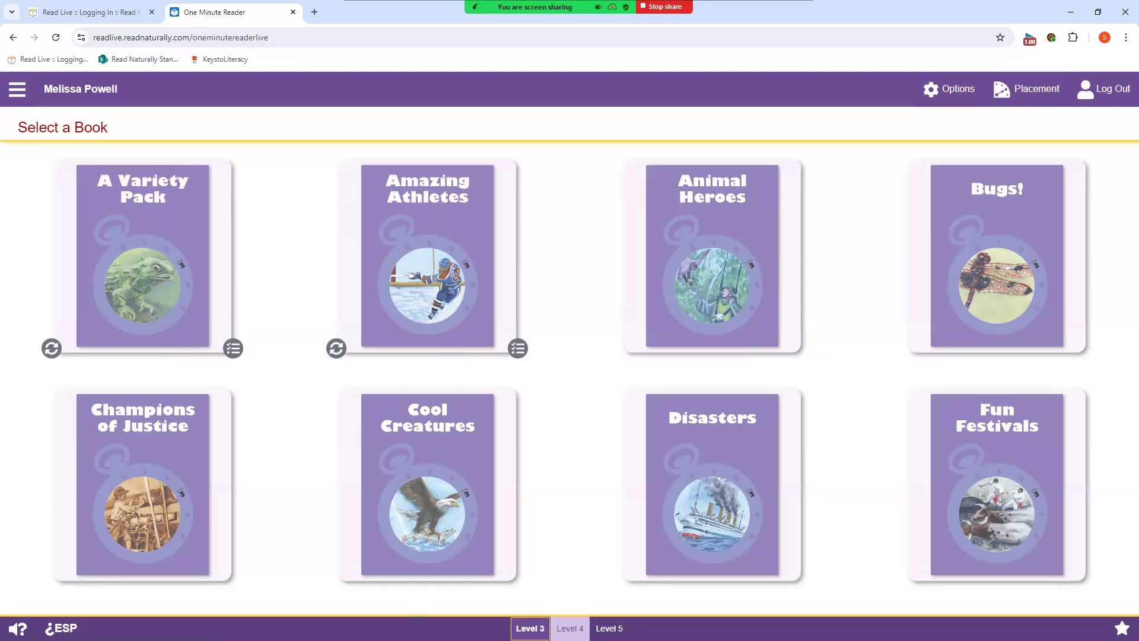
pyautogui.click(570, 628)
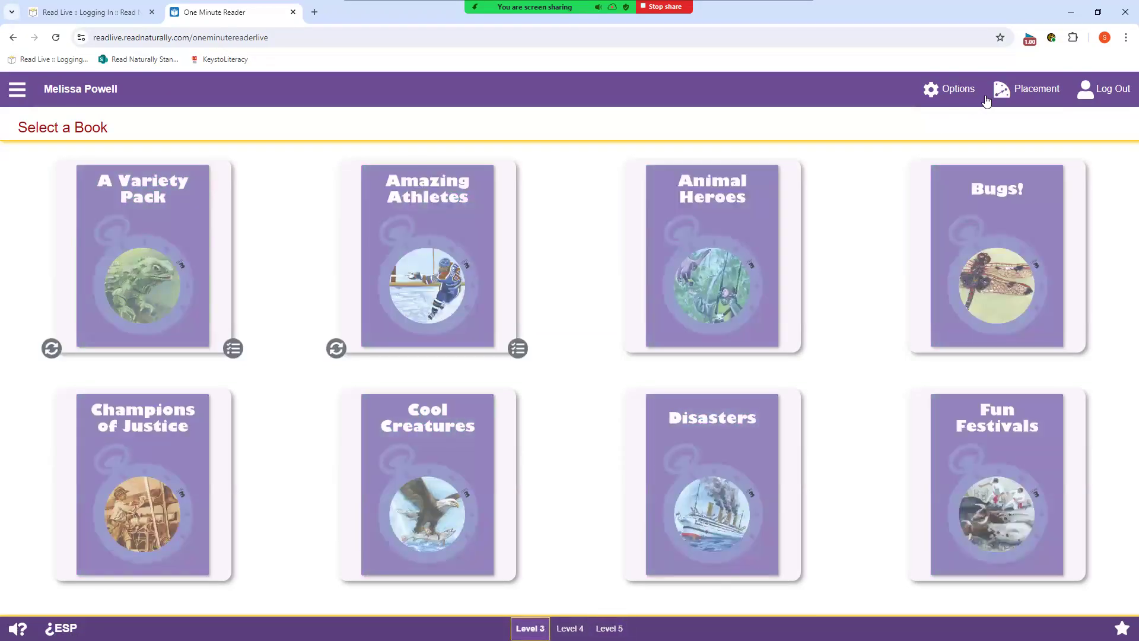
# Request the student's Options and submit the Teacher Login with the teacher's user ID and corrected password.
pyautogui.click(954, 90)
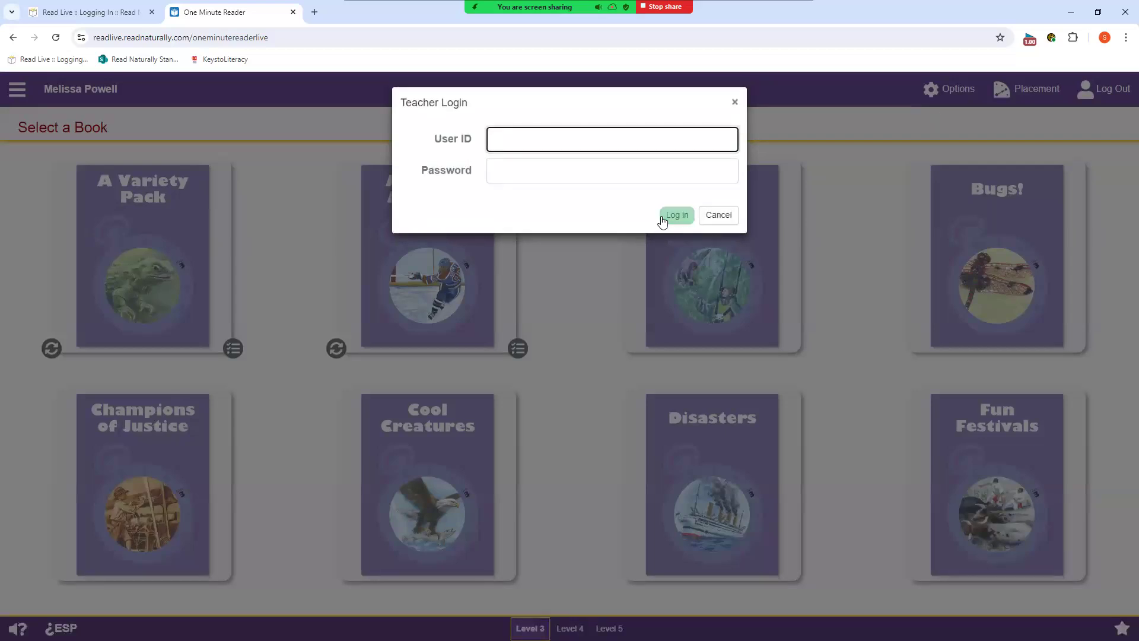
pyautogui.write('S')
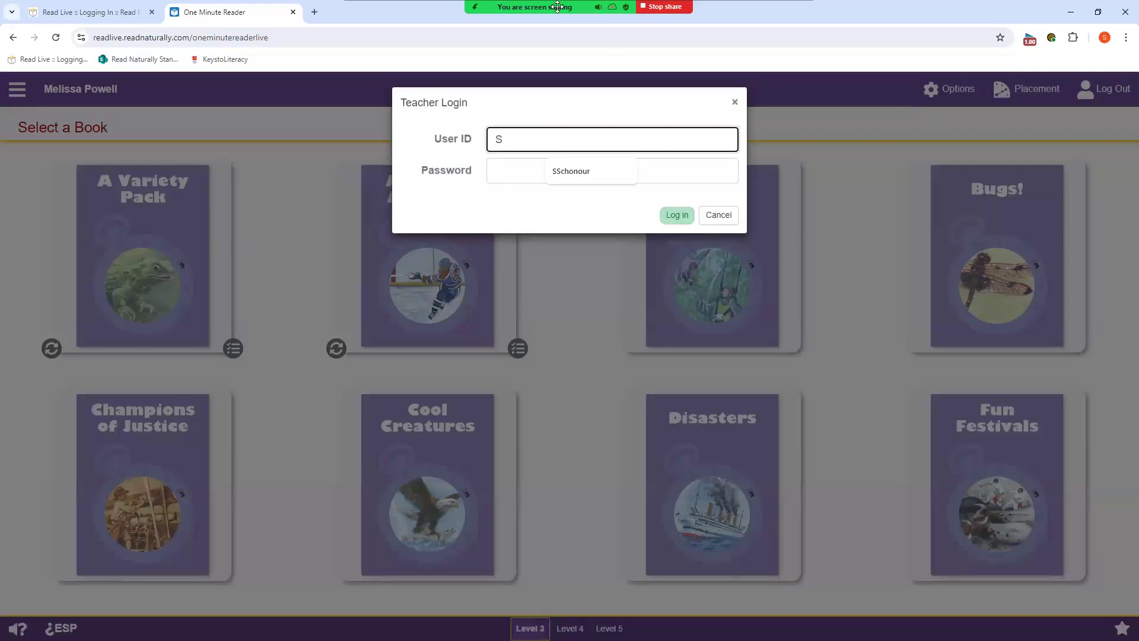
pyautogui.click(559, 171)
pyautogui.click(516, 172)
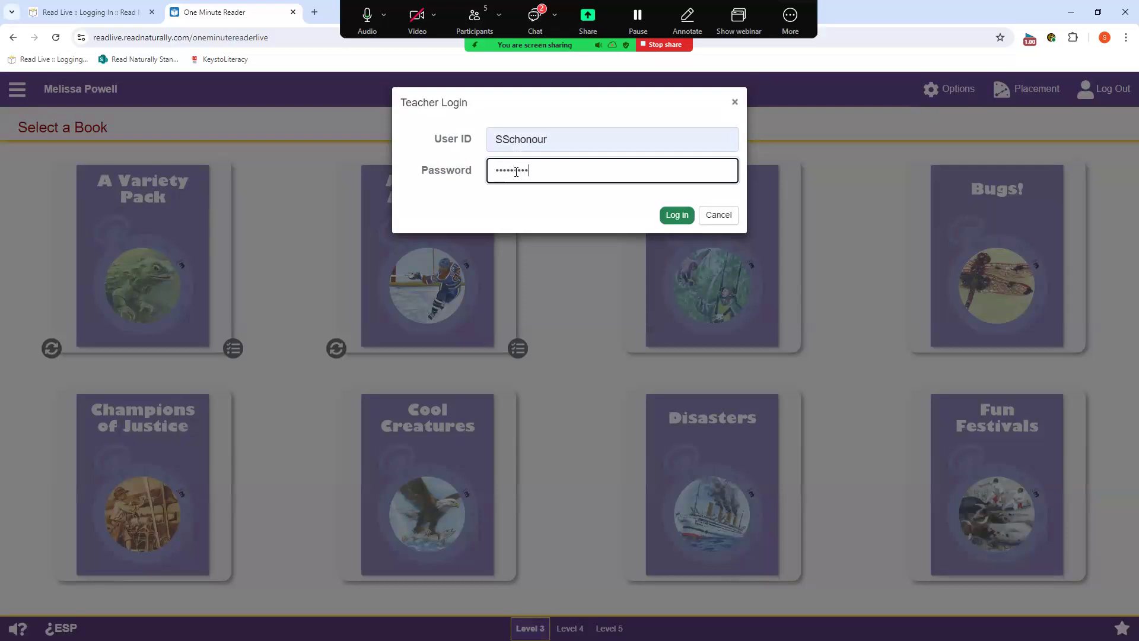
pyautogui.press('BackSpace')
pyautogui.press('BackSpace')
pyautogui.press('BackSpace')
pyautogui.press('BackSpace')
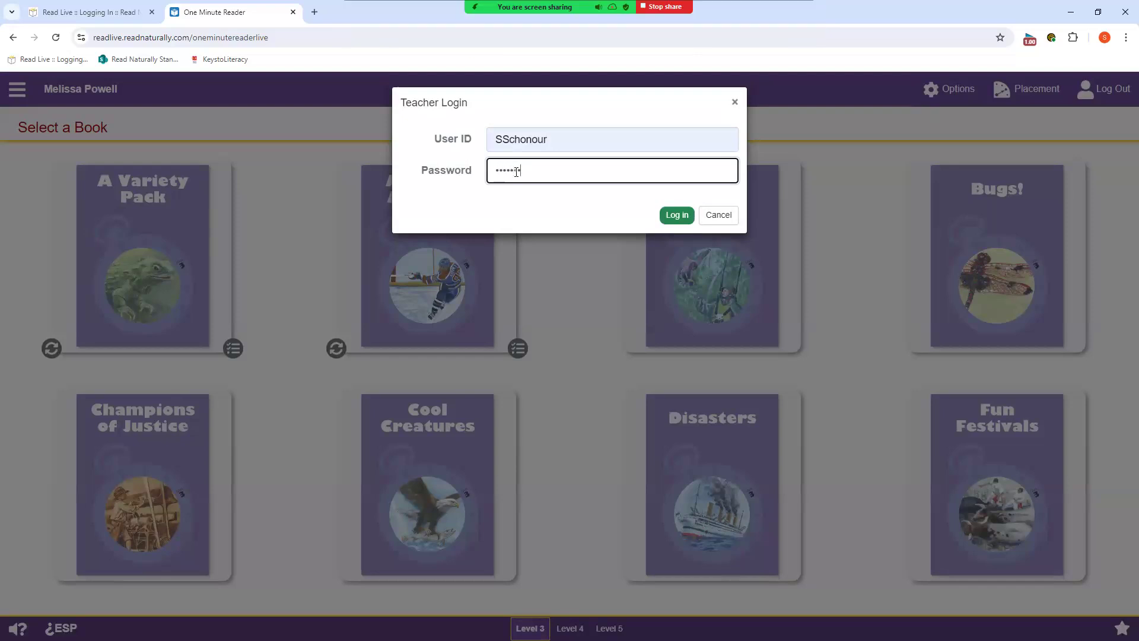
pyautogui.click(675, 215)
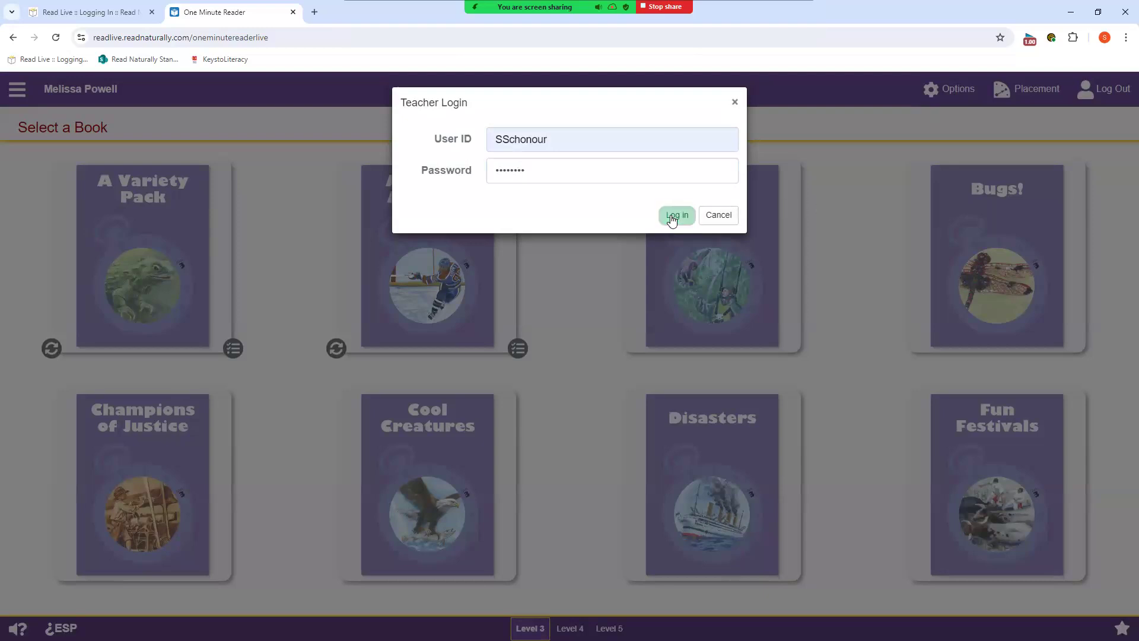